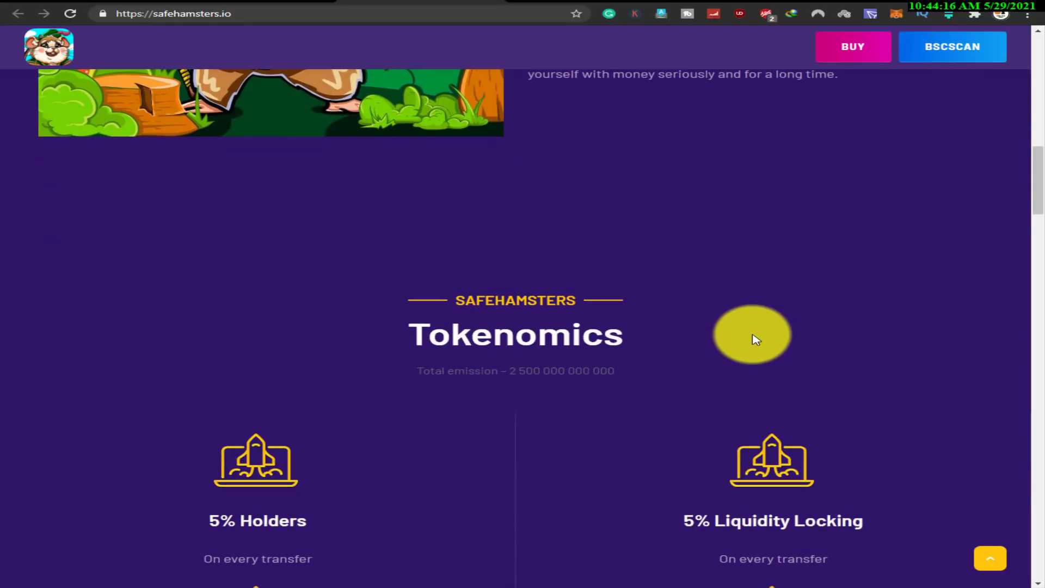
# Read through the Tokenomics and Roadmap sections of the SafeHamsters site.
pyautogui.scroll(-4, 754, 339)
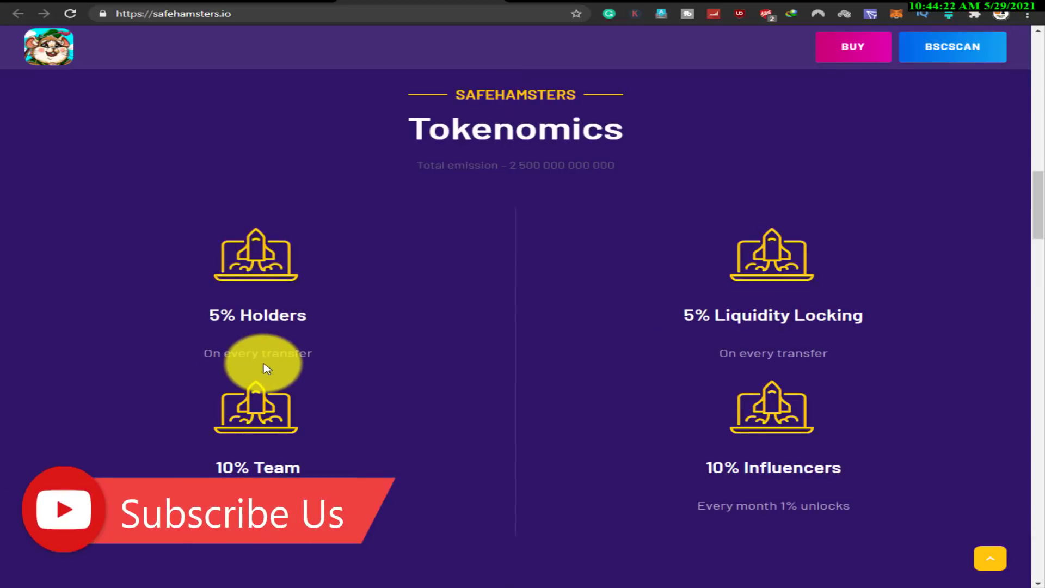
pyautogui.scroll(-2, 278, 368)
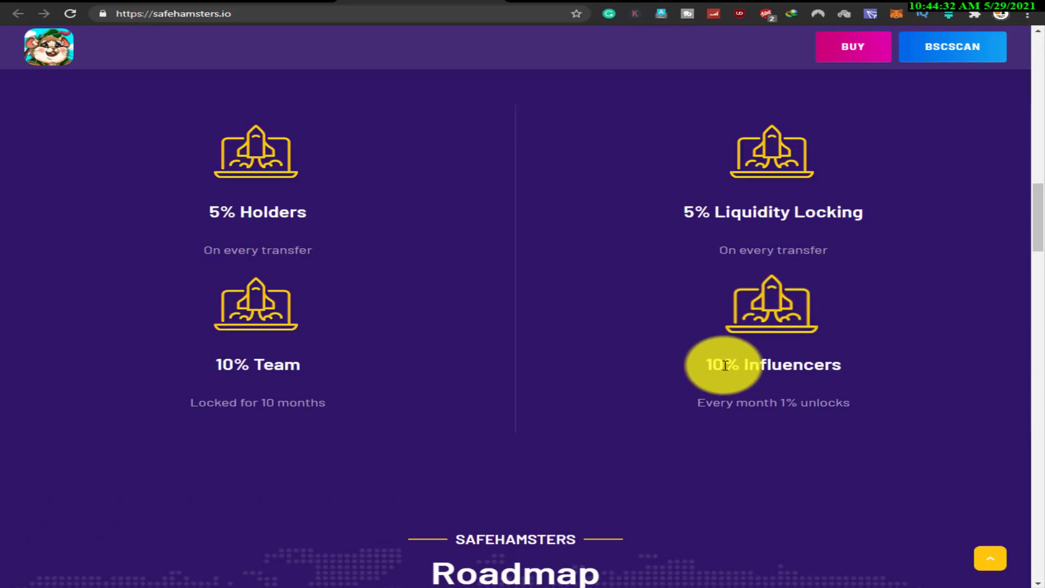
pyautogui.scroll(-2, 757, 403)
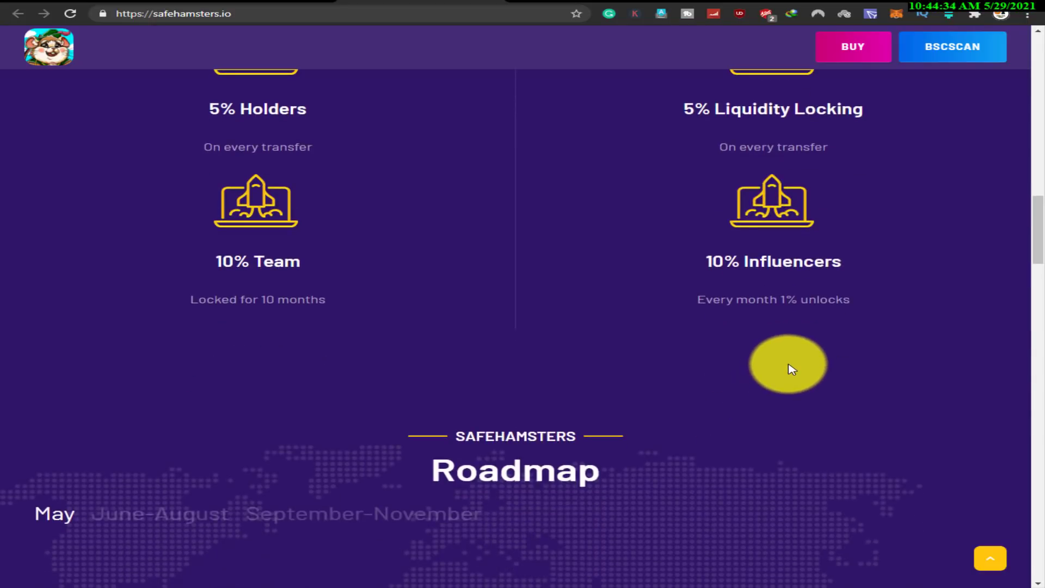
pyautogui.scroll(-7, 792, 369)
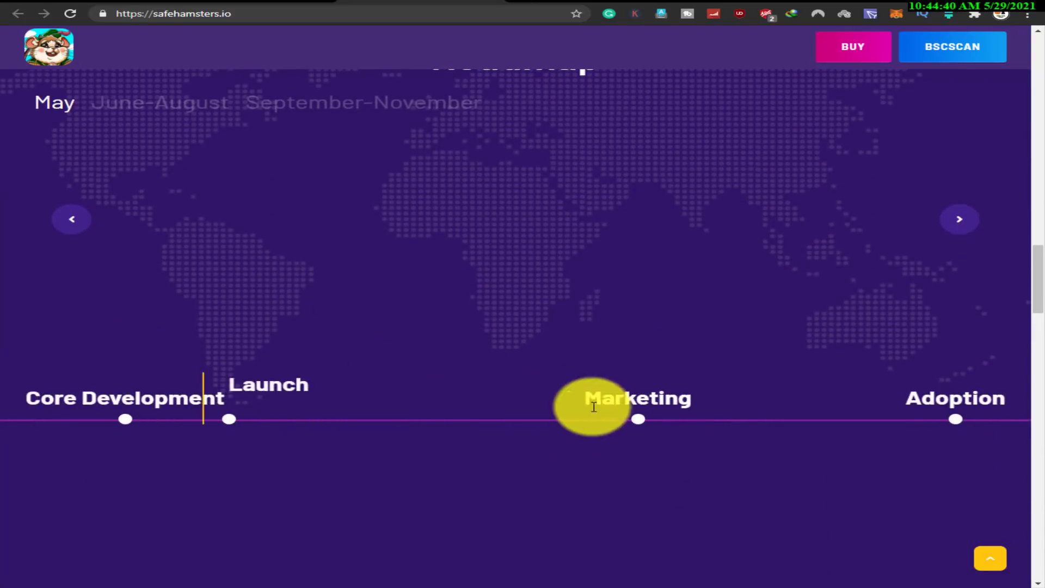
pyautogui.scroll(-5, 932, 413)
pyautogui.scroll(-2, 684, 338)
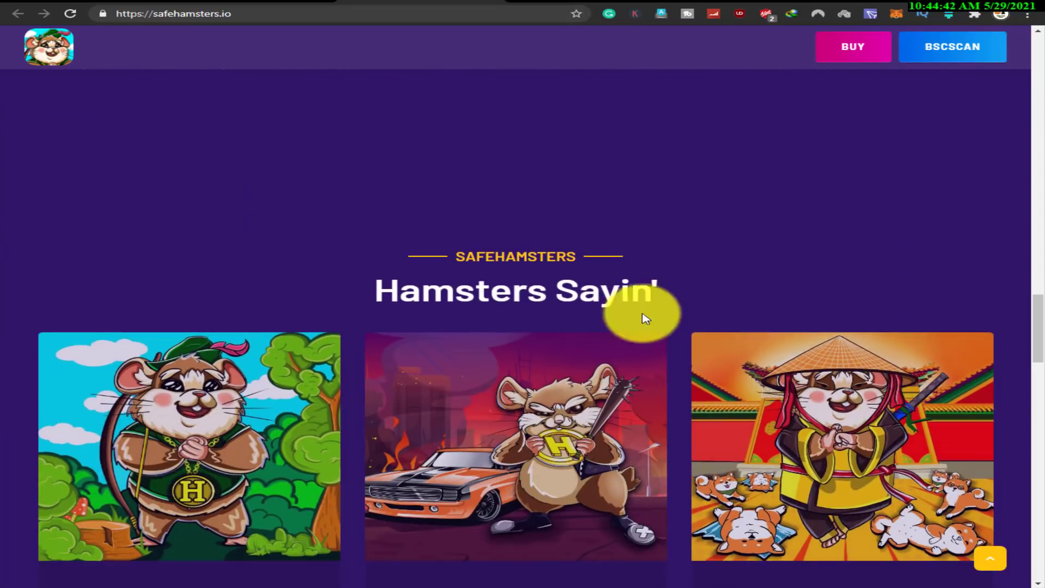
# Look over the Hamsters Sayin' characters and the Our Community links, continuing down to the Frequently Asked Questions.
pyautogui.scroll(-2, 532, 275)
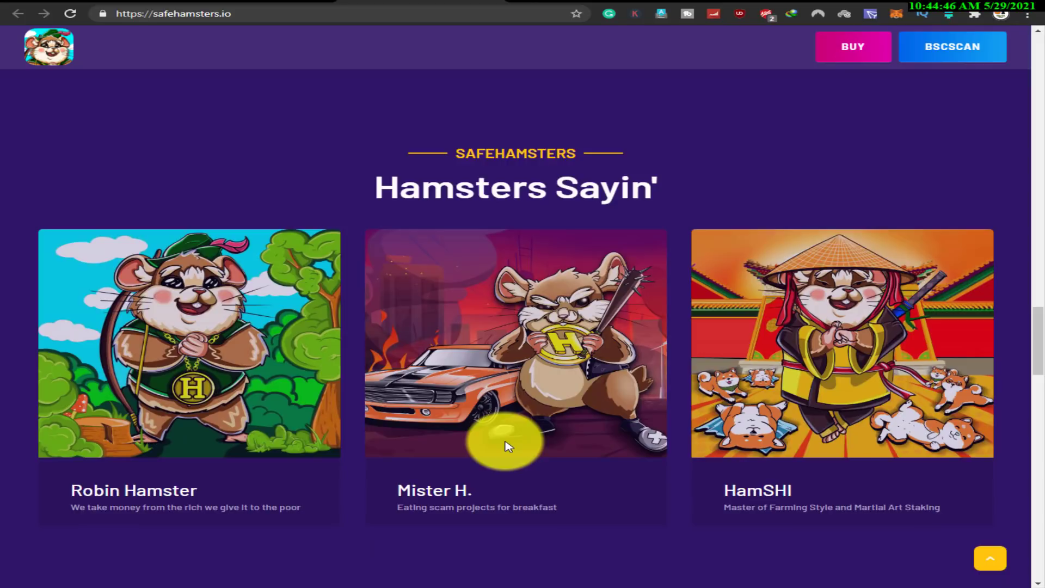
pyautogui.scroll(-2, 752, 446)
pyautogui.scroll(-4, 752, 445)
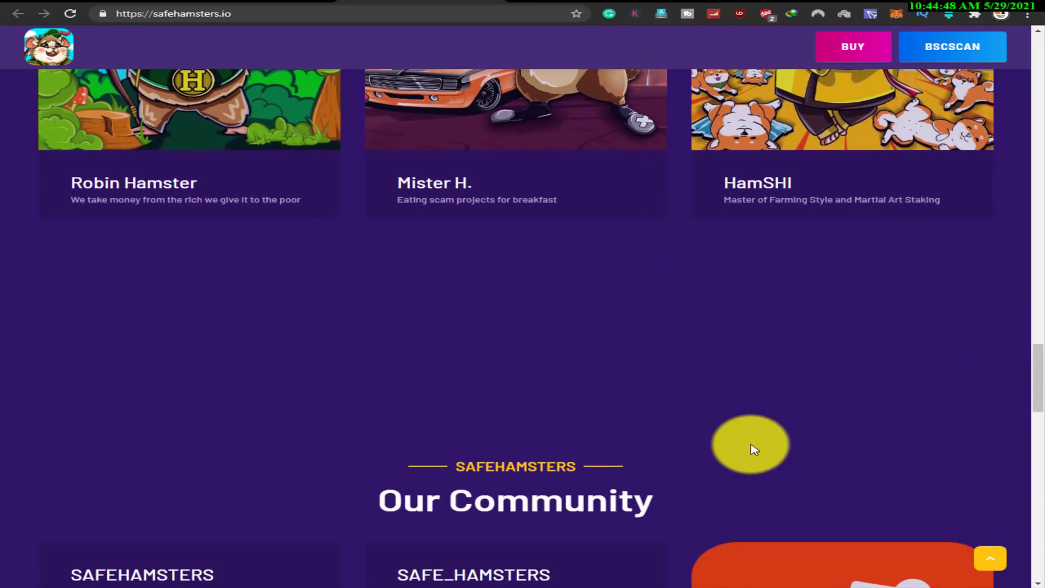
pyautogui.scroll(-4, 749, 447)
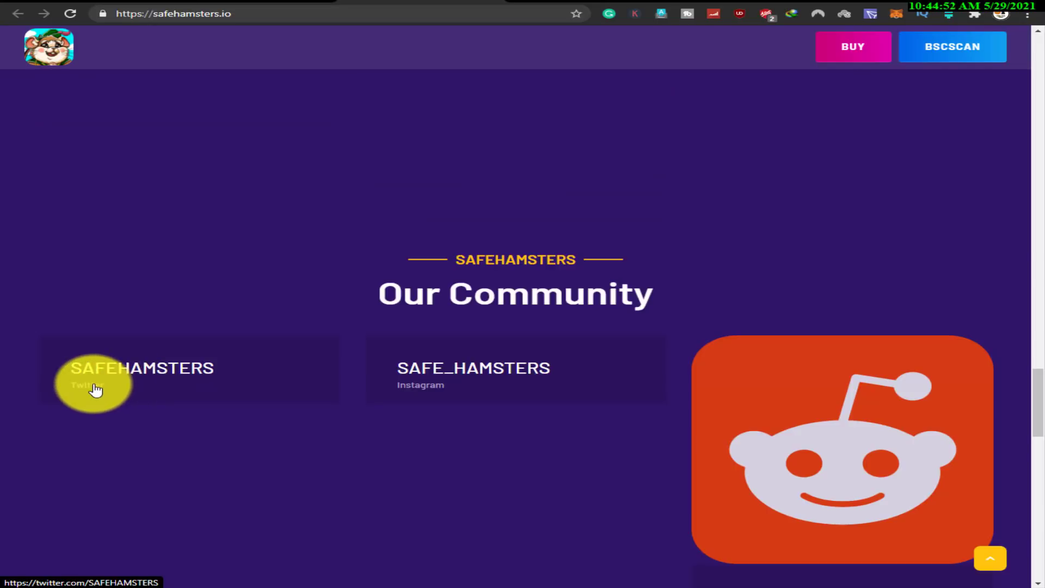
pyautogui.scroll(-5, 443, 381)
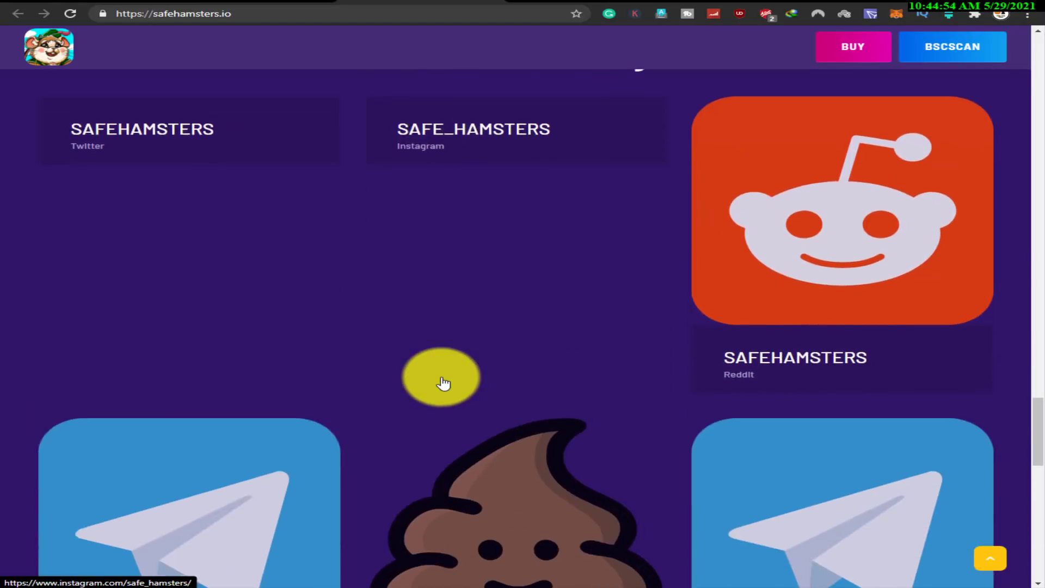
pyautogui.scroll(-3, 740, 290)
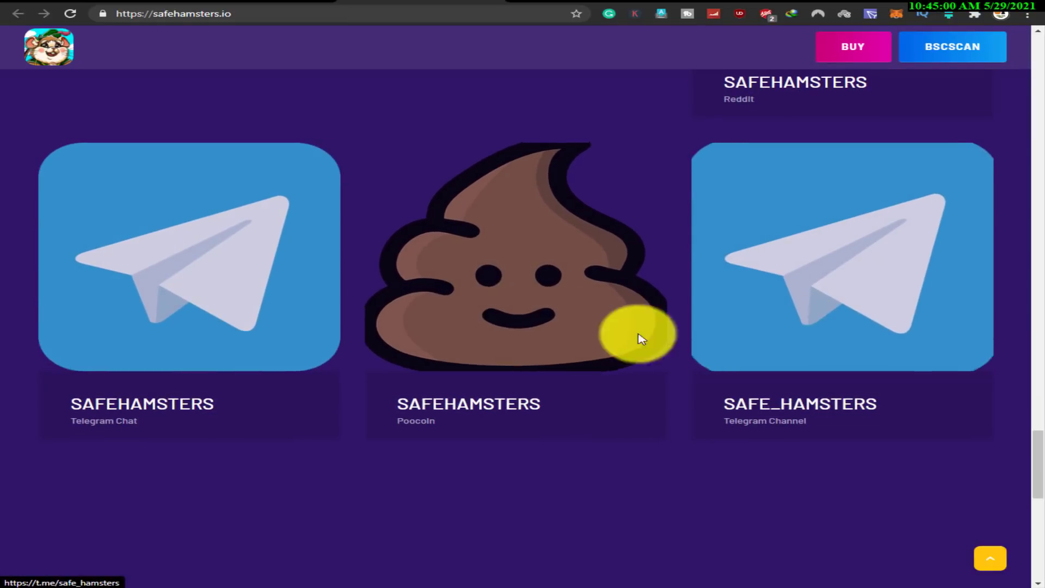
pyautogui.scroll(-5, 656, 343)
pyautogui.scroll(-3, 656, 340)
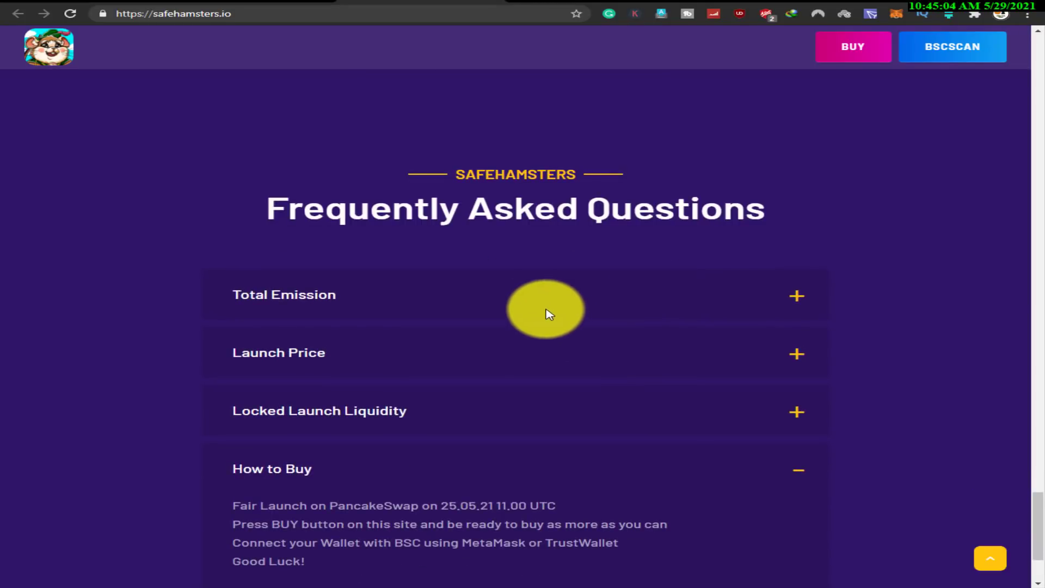
# Expand and read the FAQ entries Total Emission, Launch Price, Locked Launch Liquidity and How to Buy in order.
pyautogui.click(294, 294)
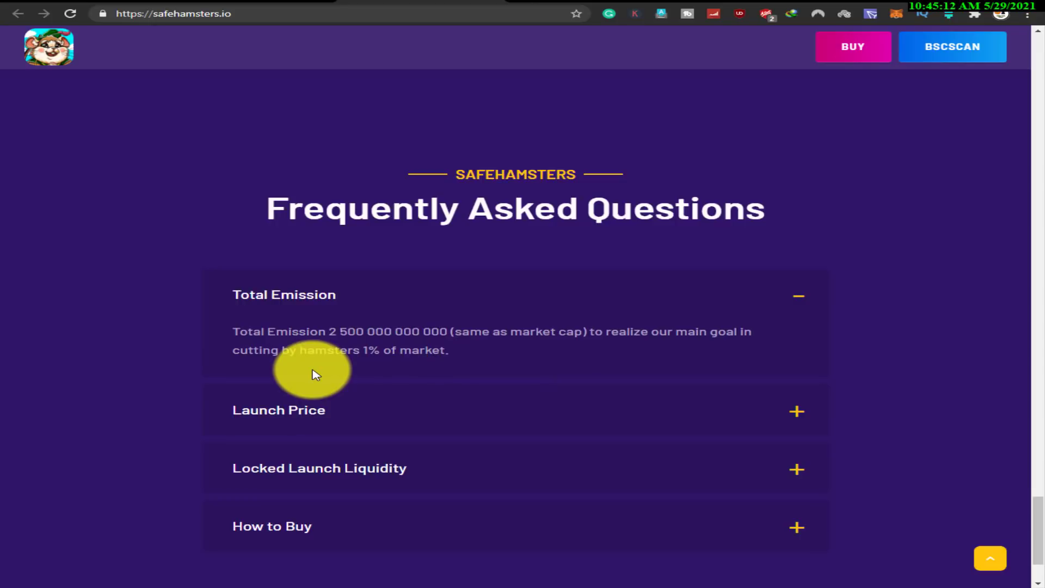
pyautogui.scroll(-2, 316, 375)
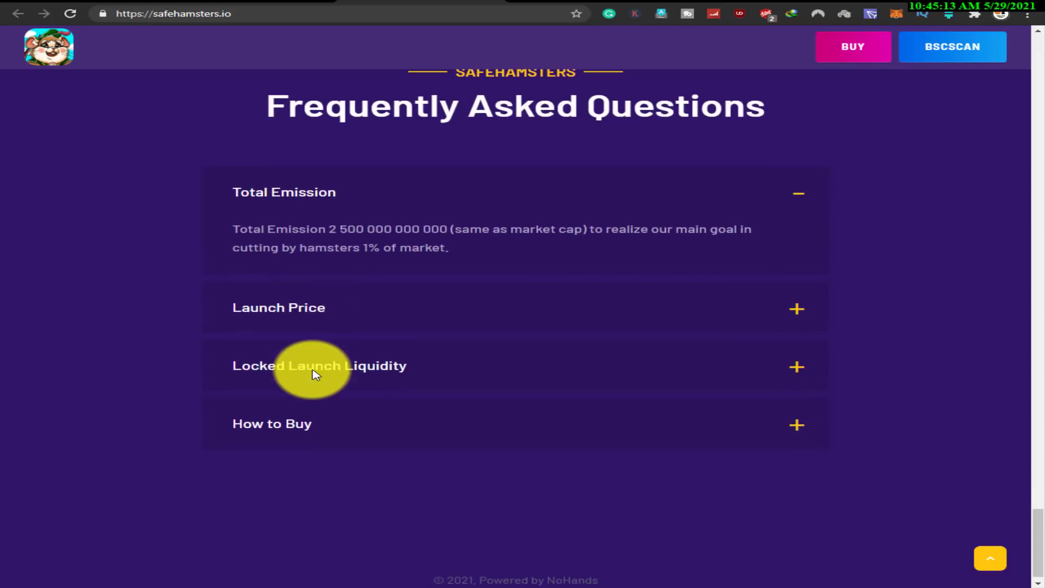
pyautogui.click(294, 313)
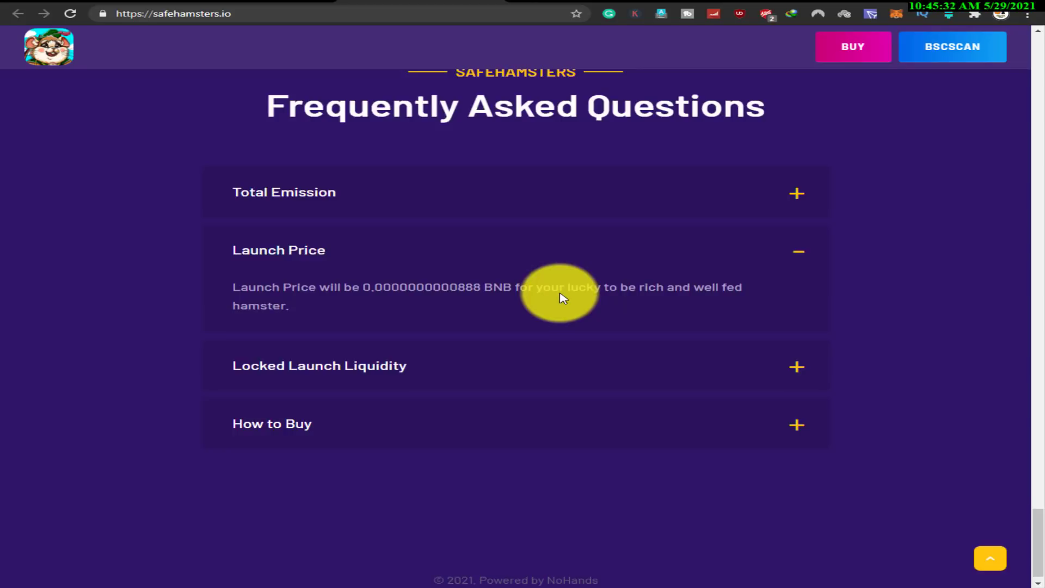
pyautogui.scroll(-1, 563, 298)
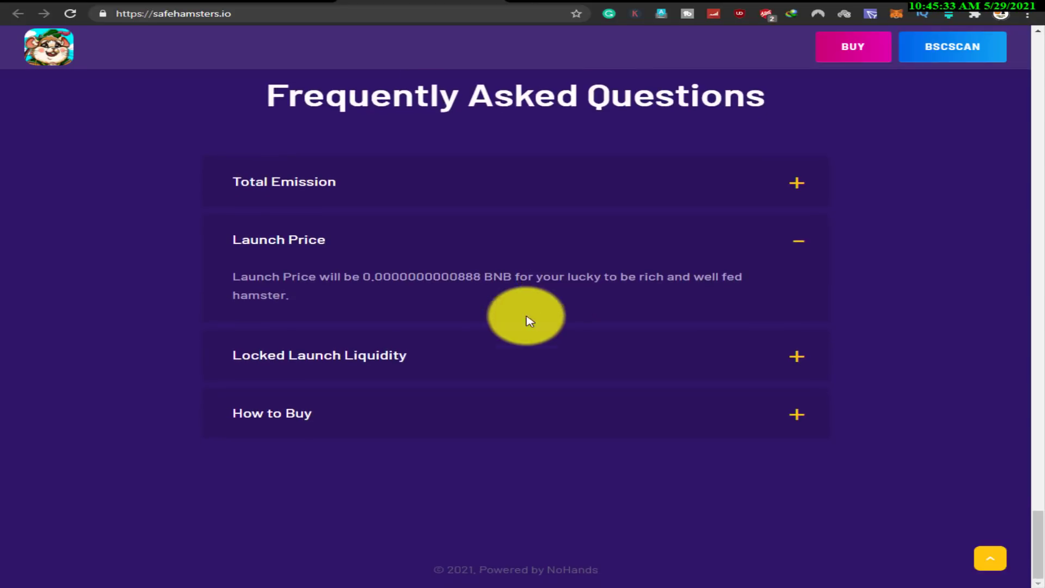
pyautogui.click(376, 360)
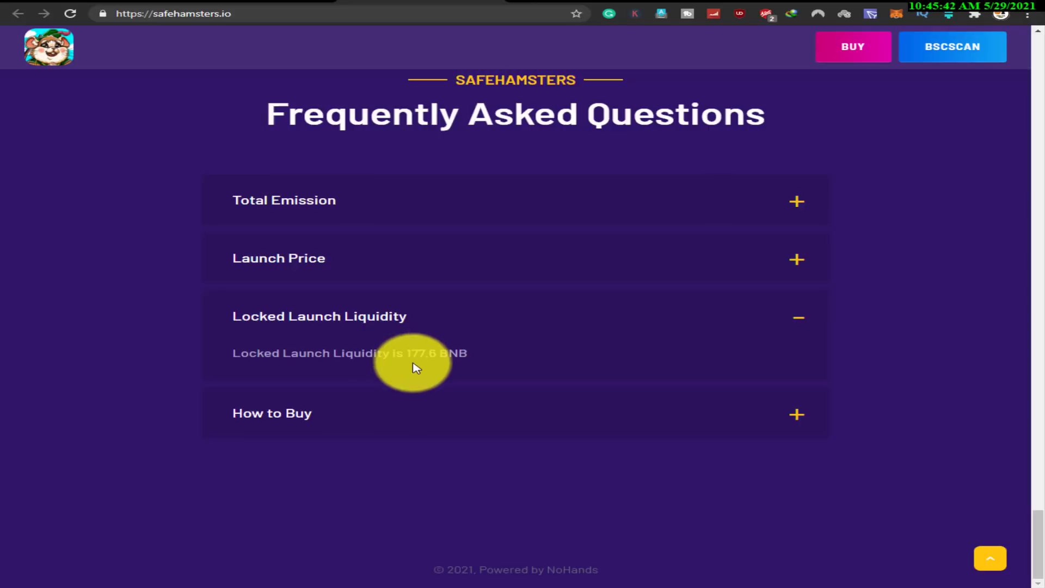
pyautogui.click(291, 426)
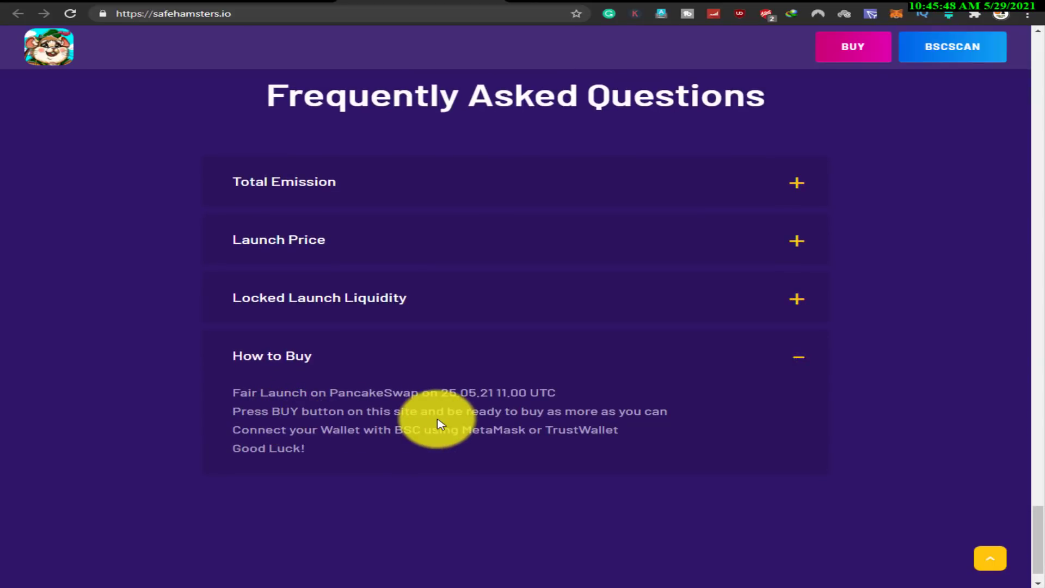
pyautogui.scroll(-1, 439, 425)
# Open the token's BscScan page from the SafeHamsters welcome section and examine its overview and transfers.
pyautogui.scroll(20, 438, 424)
pyautogui.scroll(20, 433, 423)
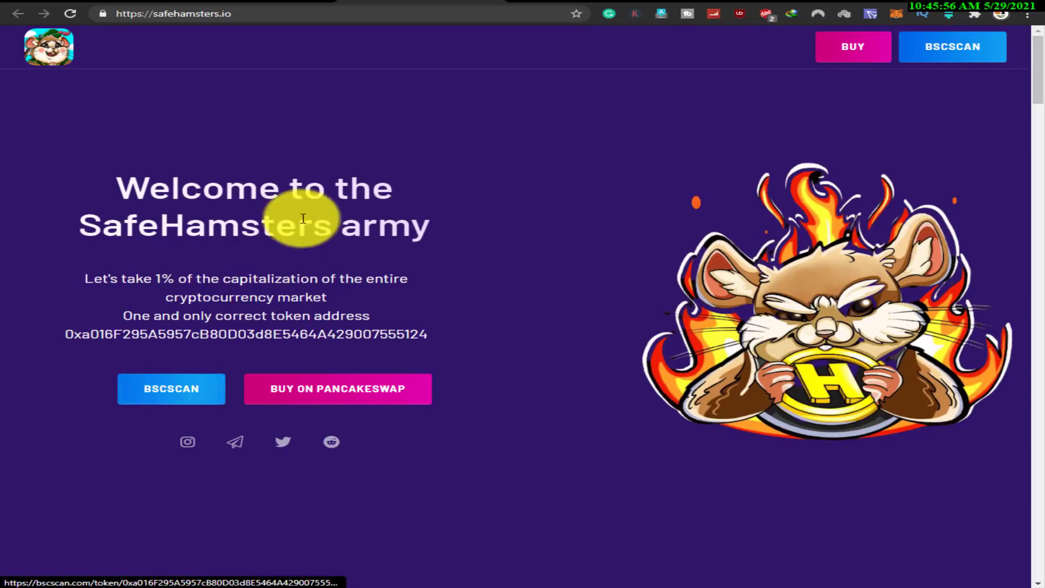
pyautogui.click(147, 393)
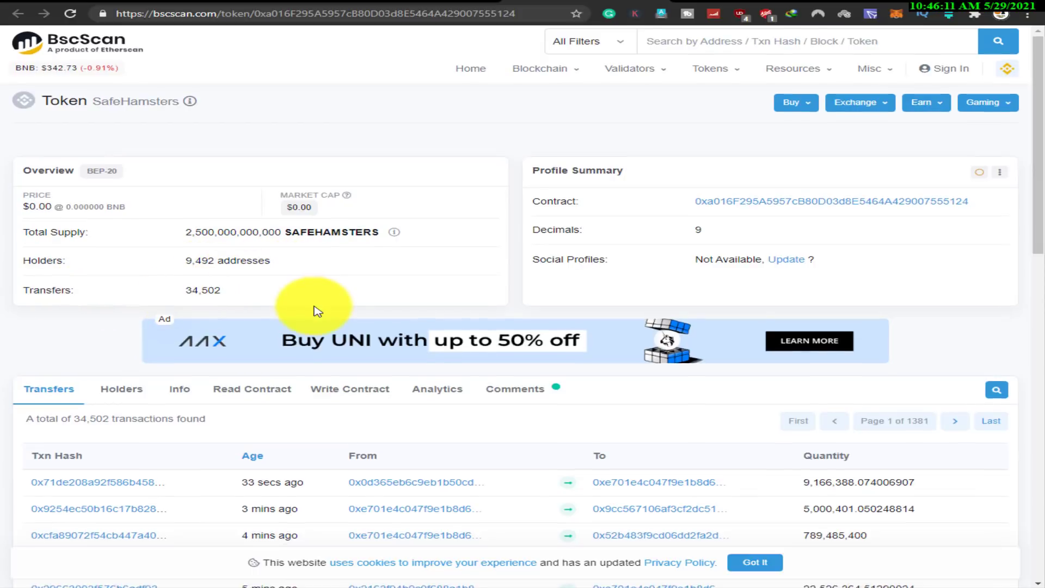
pyautogui.scroll(-2, 318, 312)
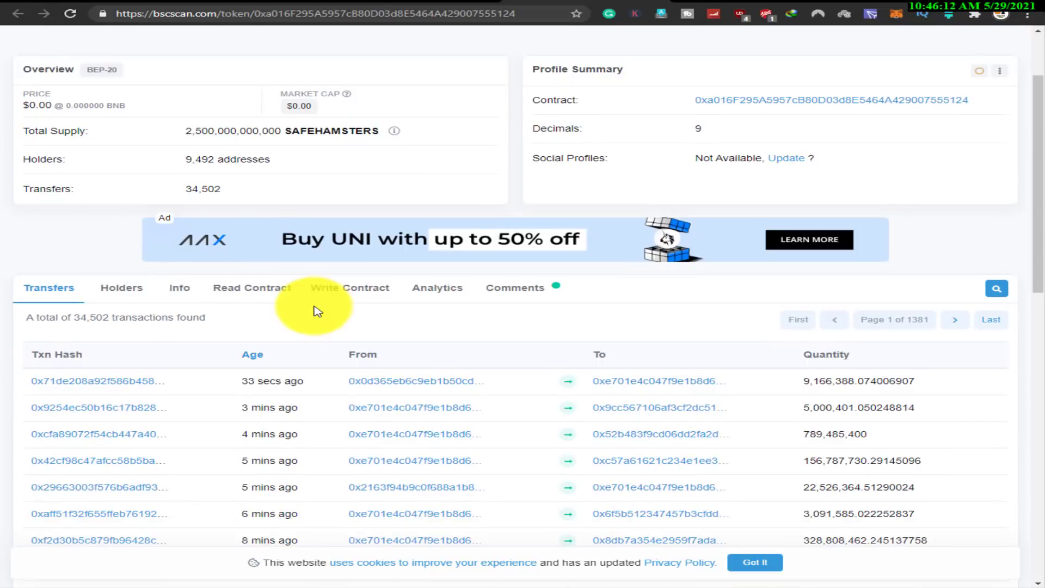
pyautogui.scroll(2, 318, 311)
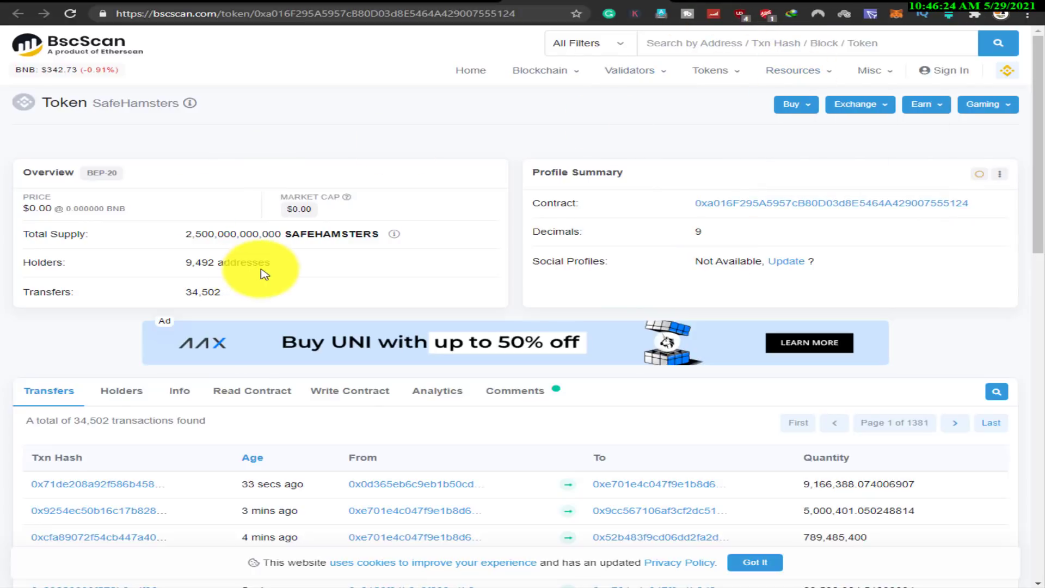
# On the already open PancakeSwap exchange page, open the MetaMask wallet and switch its network to Ethereum Mainnet.
pyautogui.click(708, 4)
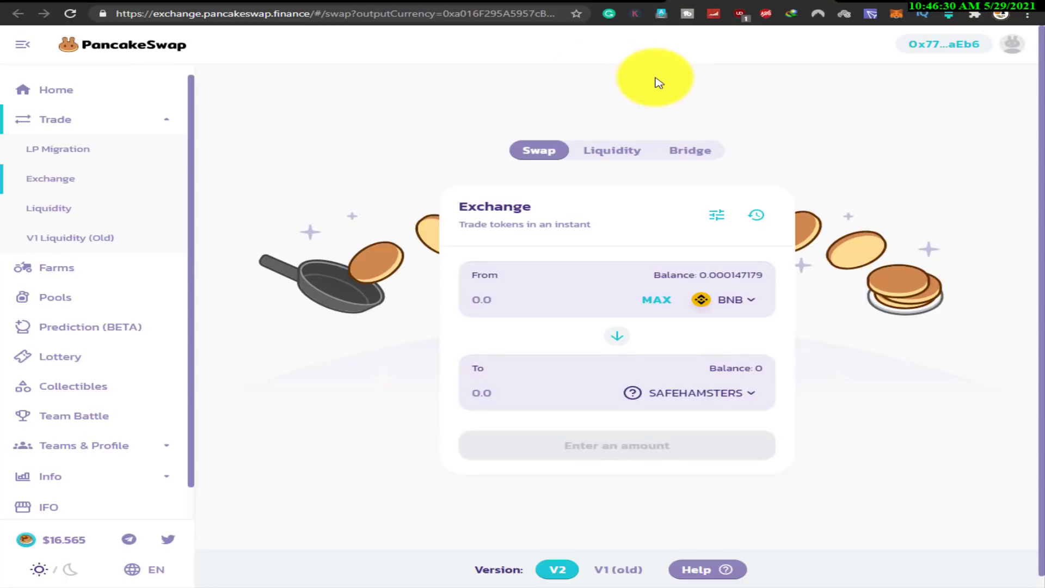
pyautogui.click(897, 16)
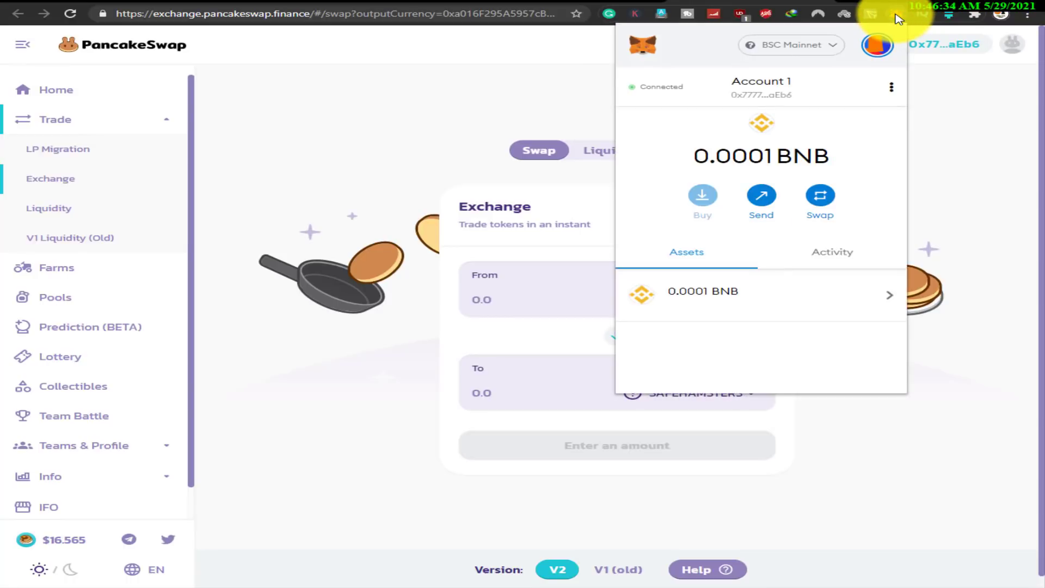
pyautogui.click(706, 197)
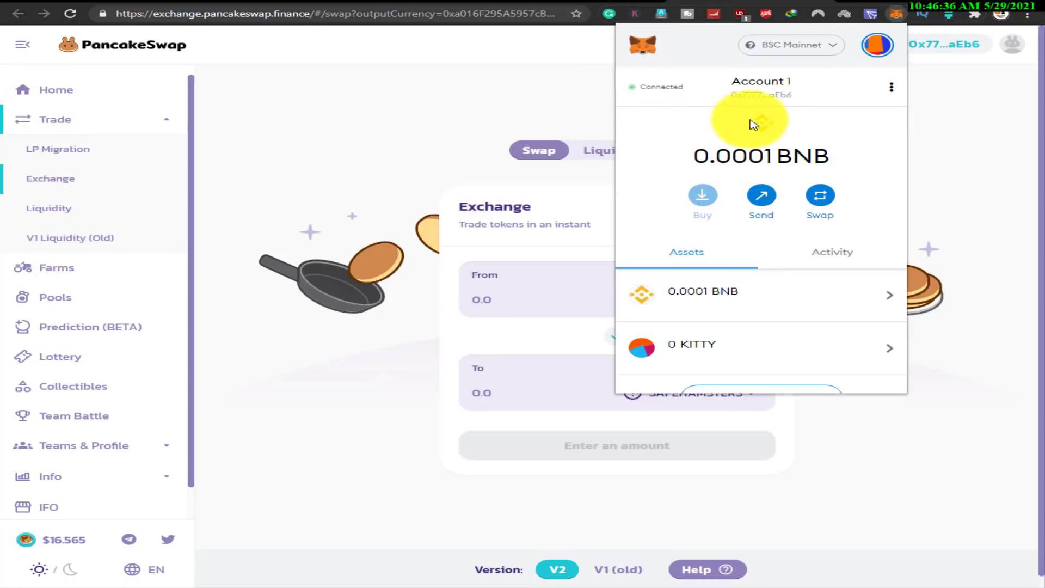
pyautogui.click(793, 54)
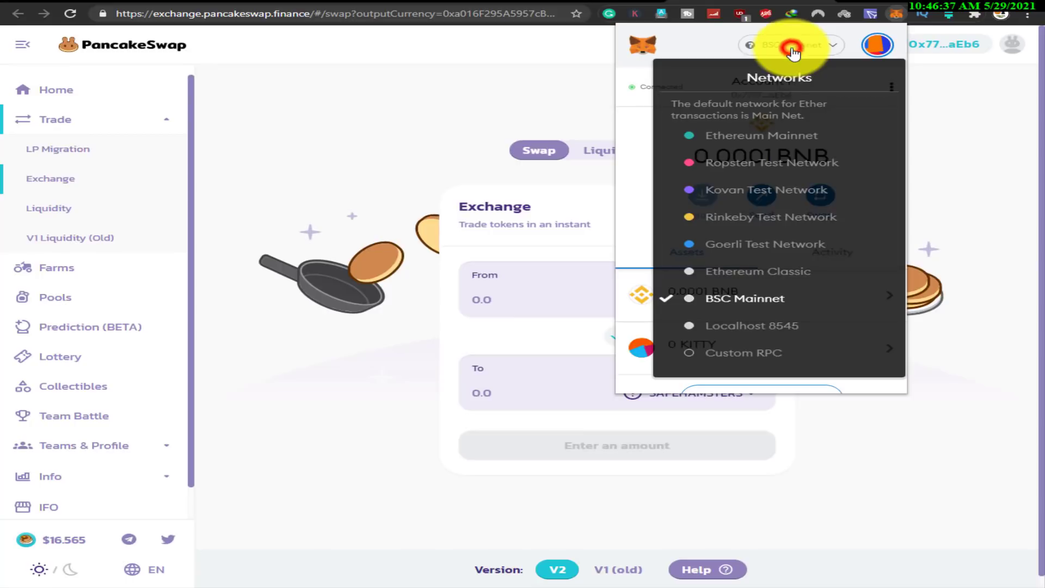
pyautogui.click(753, 128)
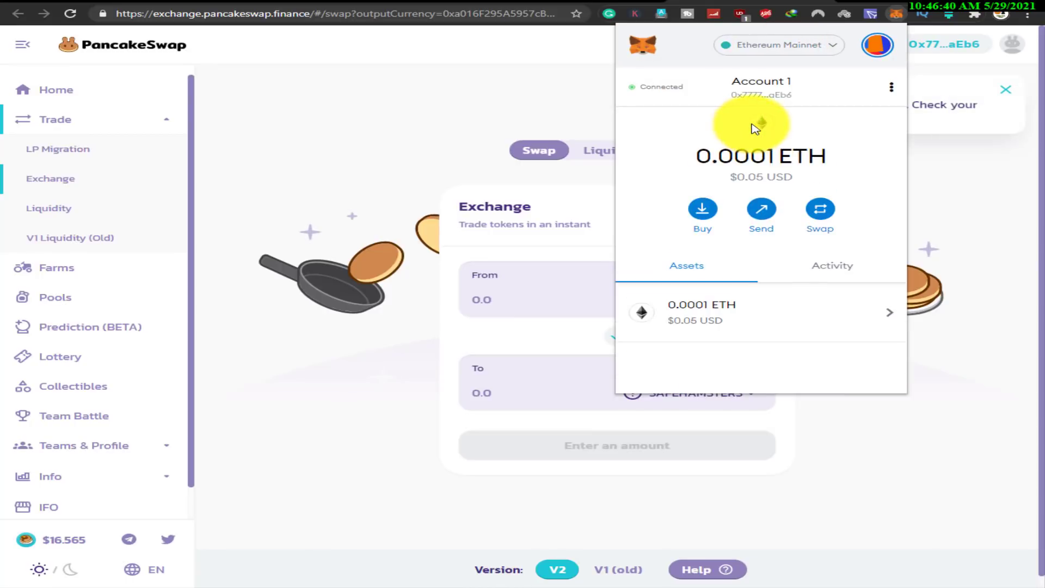
pyautogui.click(782, 53)
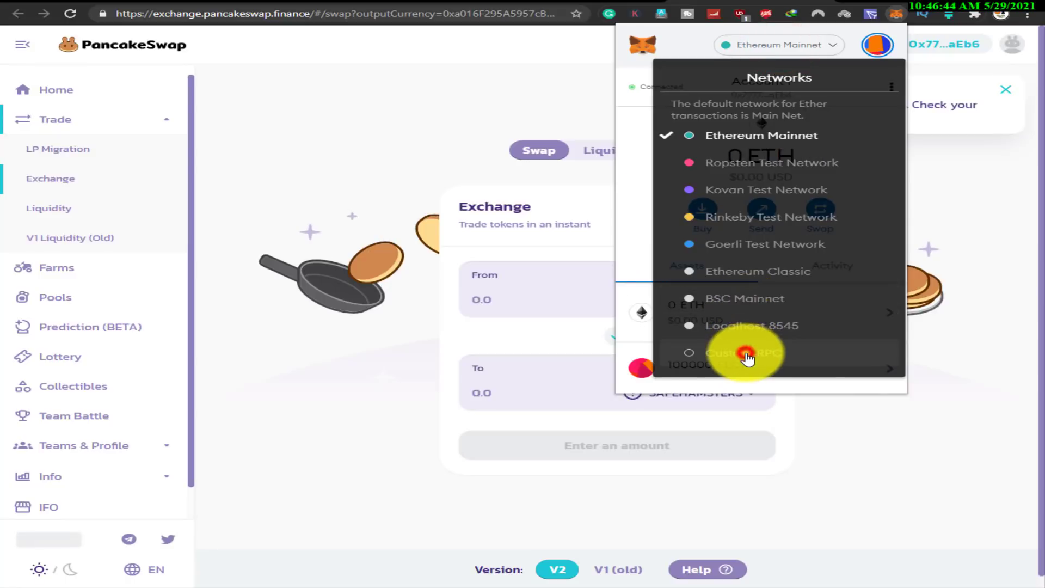
pyautogui.click(747, 355)
pyautogui.click(702, 215)
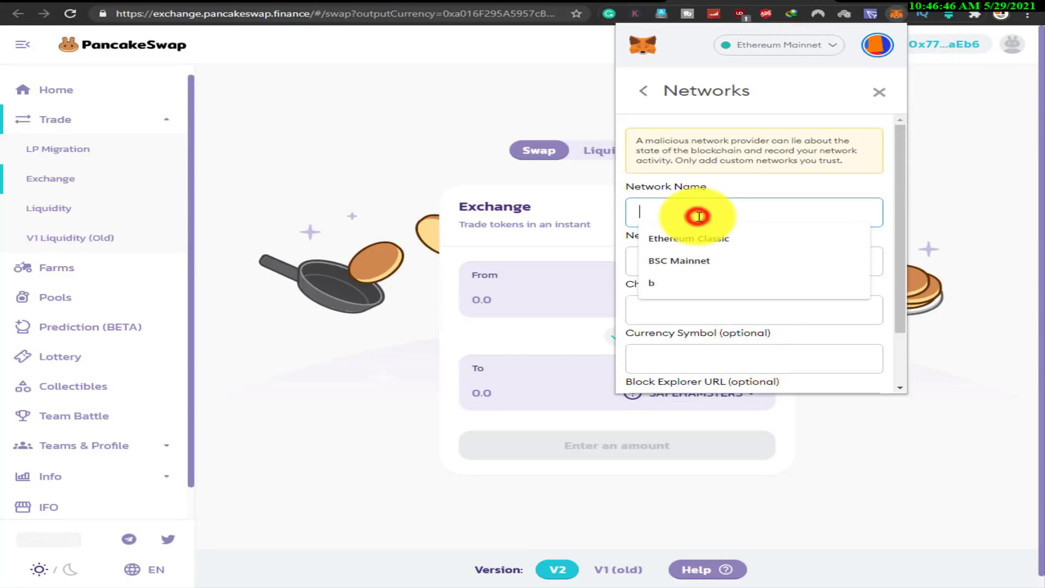
pyautogui.click(691, 266)
pyautogui.click(686, 262)
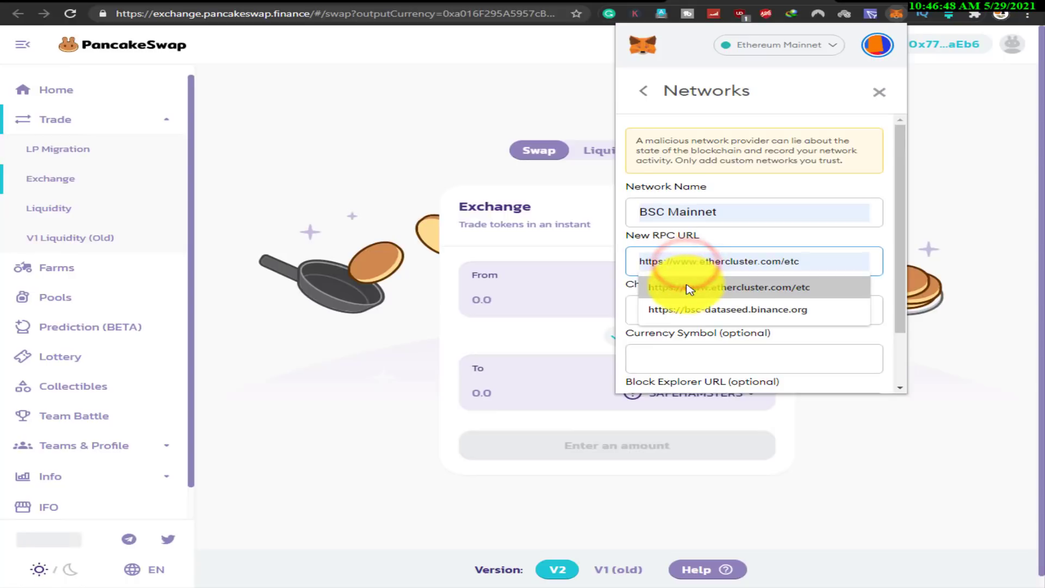
pyautogui.click(688, 306)
pyautogui.scroll(-2, 692, 305)
pyautogui.click(688, 243)
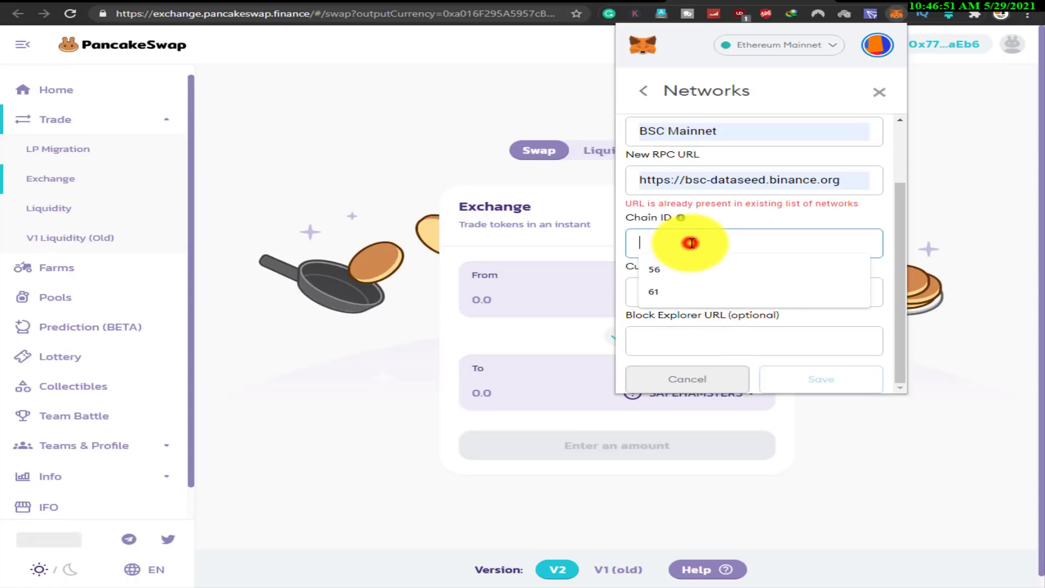
pyautogui.click(671, 273)
pyautogui.click(653, 289)
pyautogui.click(670, 323)
pyautogui.click(678, 344)
pyautogui.click(680, 315)
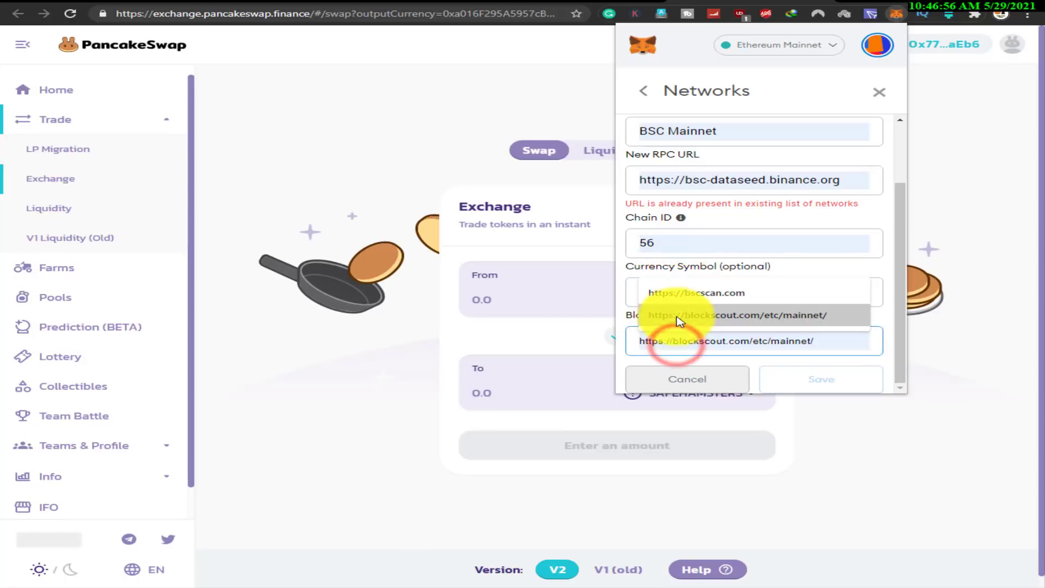
pyautogui.click(677, 292)
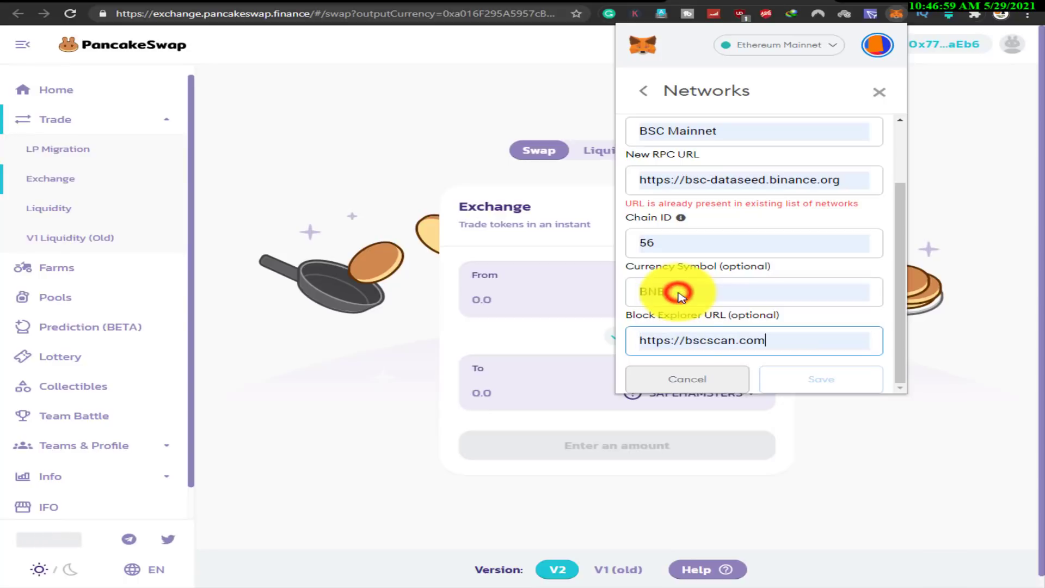
pyautogui.click(707, 380)
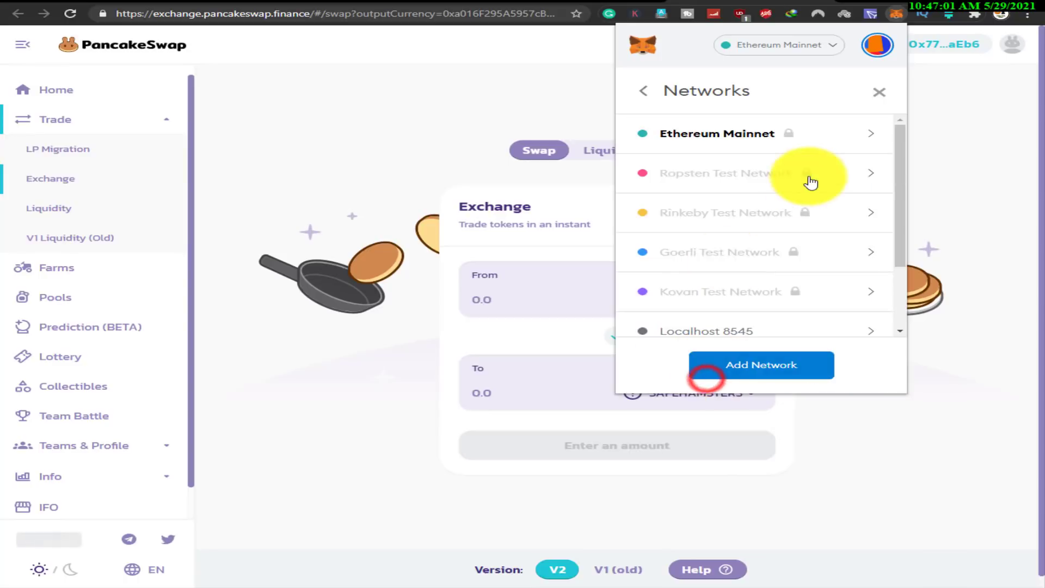
# Switch the MetaMask network to BSC Mainnet, close the wallet and reload the PancakeSwap exchange page.
pyautogui.click(804, 49)
pyautogui.click(730, 297)
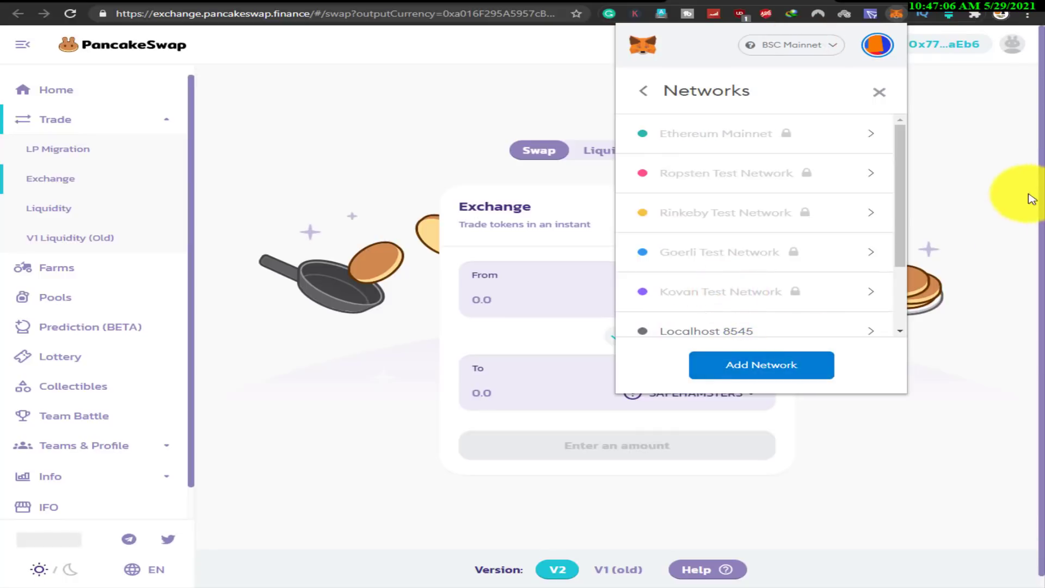
pyautogui.click(1009, 188)
pyautogui.click(62, 15)
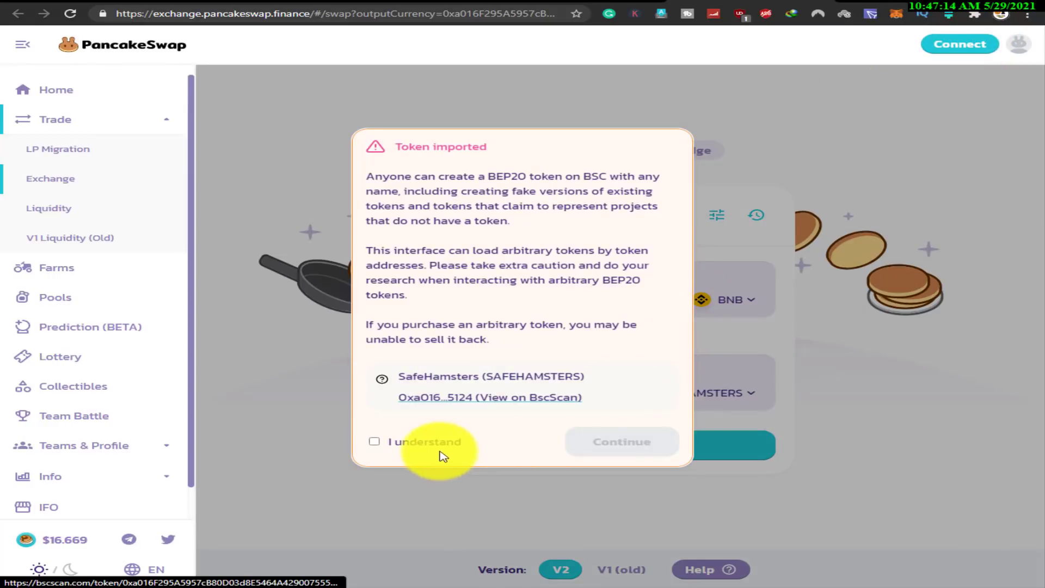
# Acknowledge the imported SafeHamsters token warning and connect the MetaMask wallet to the exchange, checking the account's BNB balance in the wallet.
pyautogui.click(613, 442)
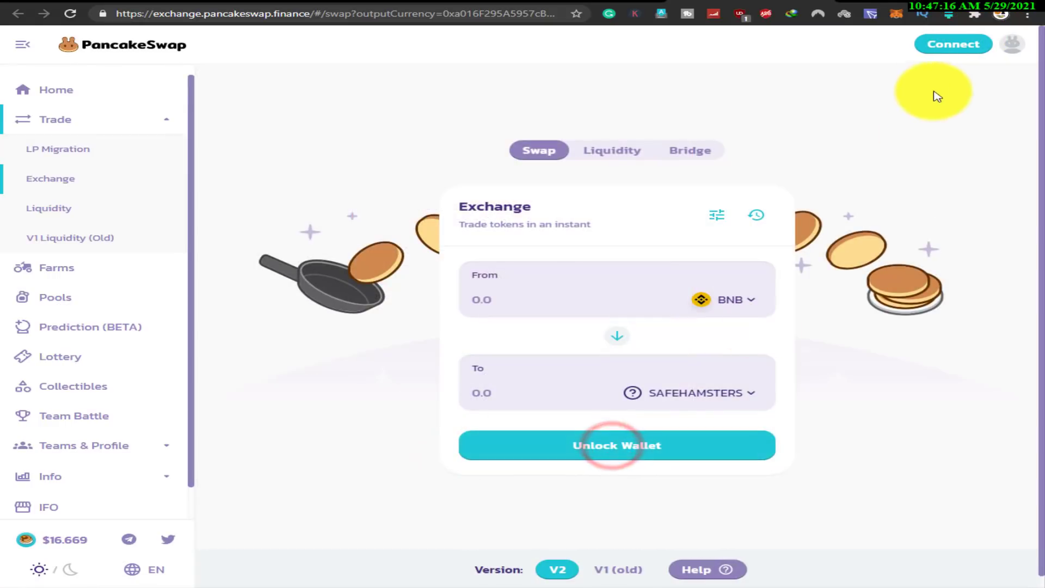
pyautogui.click(947, 47)
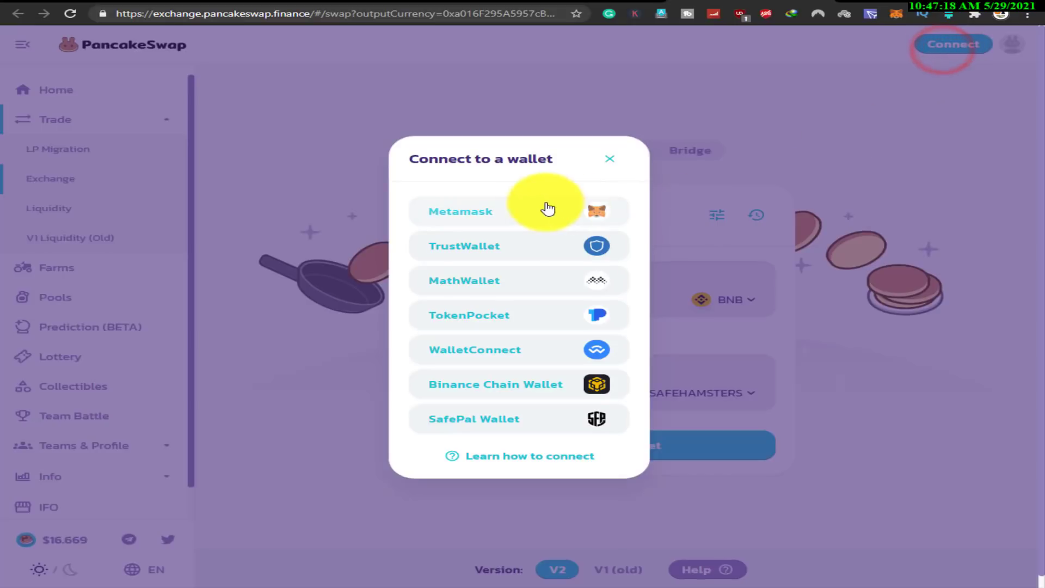
pyautogui.click(485, 210)
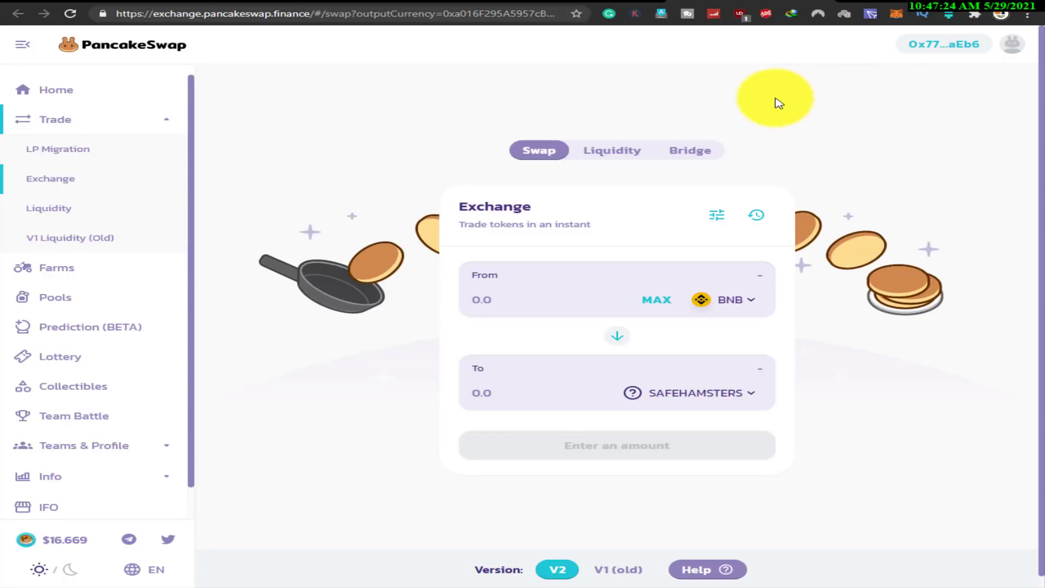
pyautogui.click(898, 17)
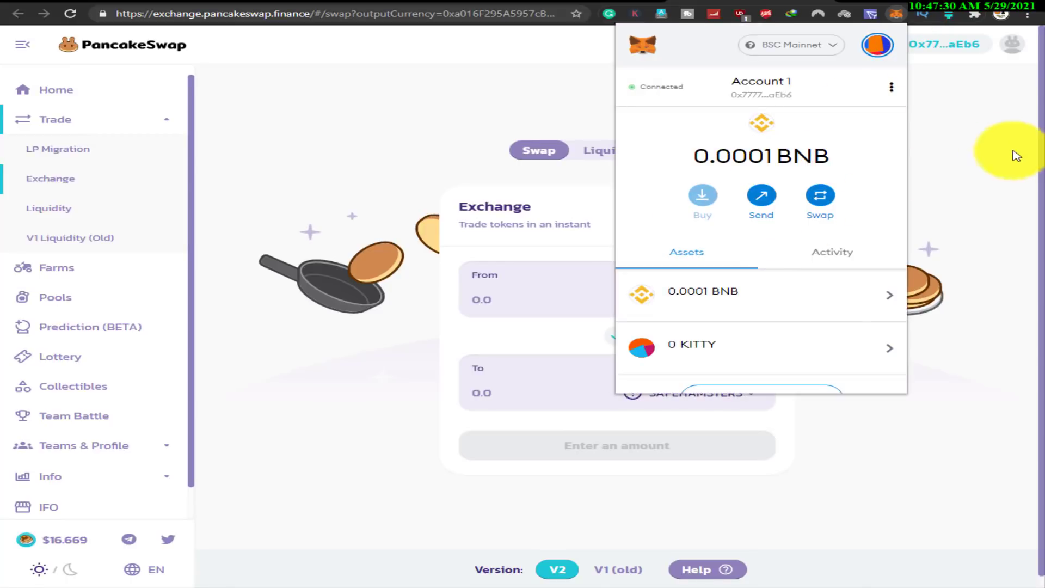
pyautogui.click(988, 147)
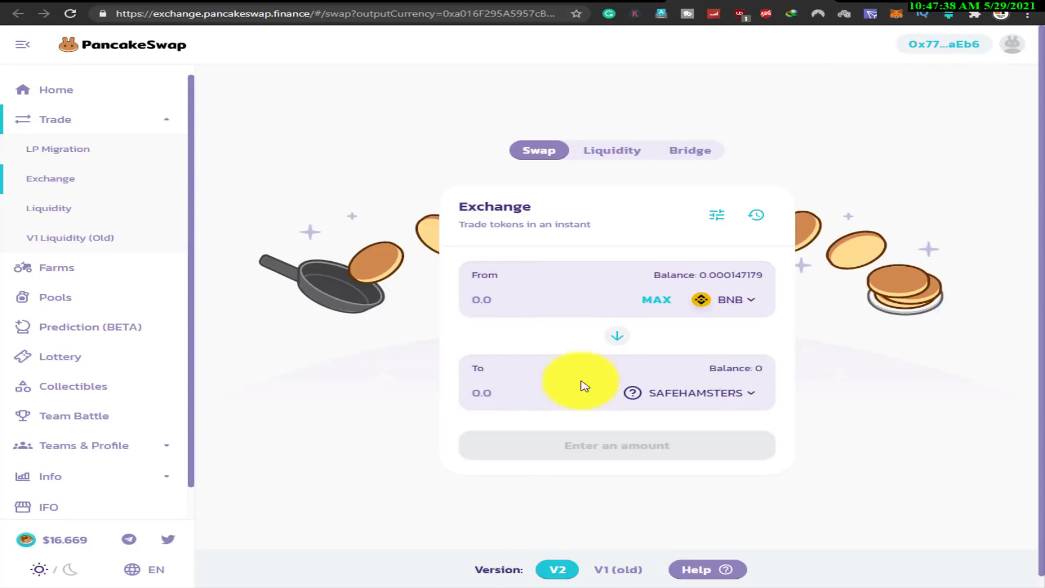
# Add SAFEHAMSTERS to the exchange's output token list using the contract address copied from its BscScan page, and close the list.
pyautogui.click(674, 400)
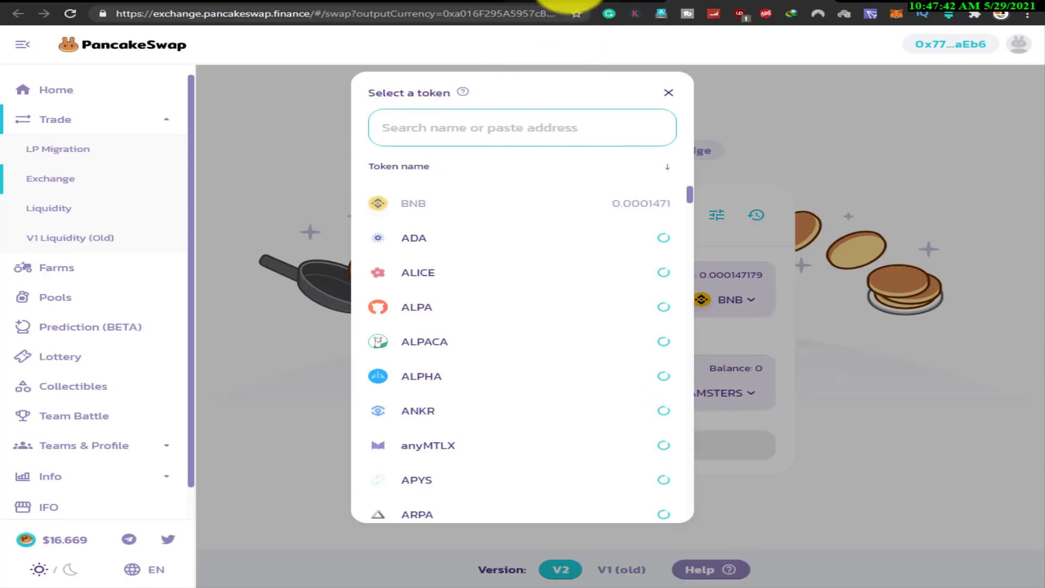
pyautogui.click(573, 2)
pyautogui.click(980, 210)
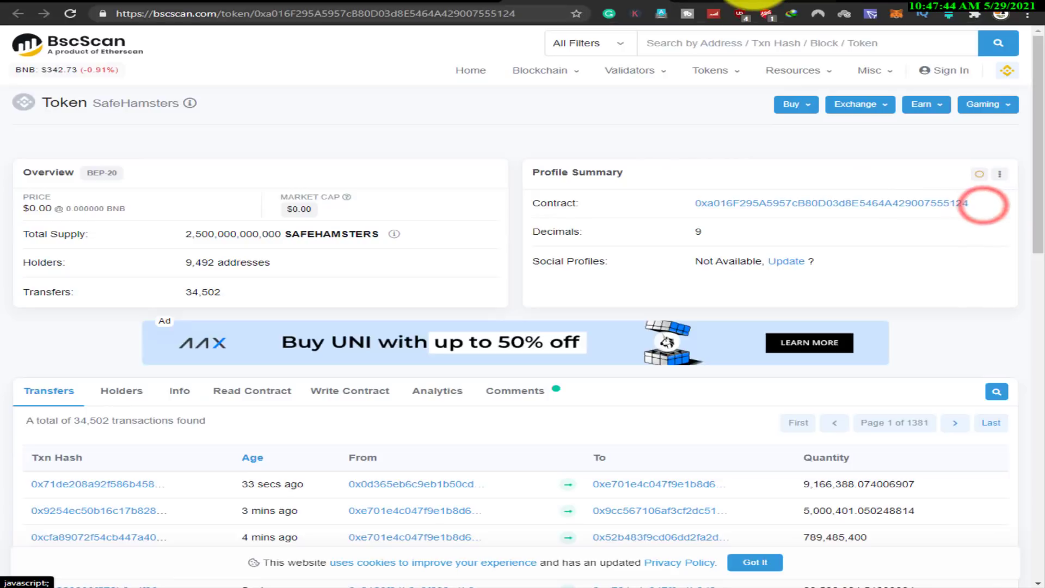
pyautogui.click(479, 1)
pyautogui.rightClick(485, 128)
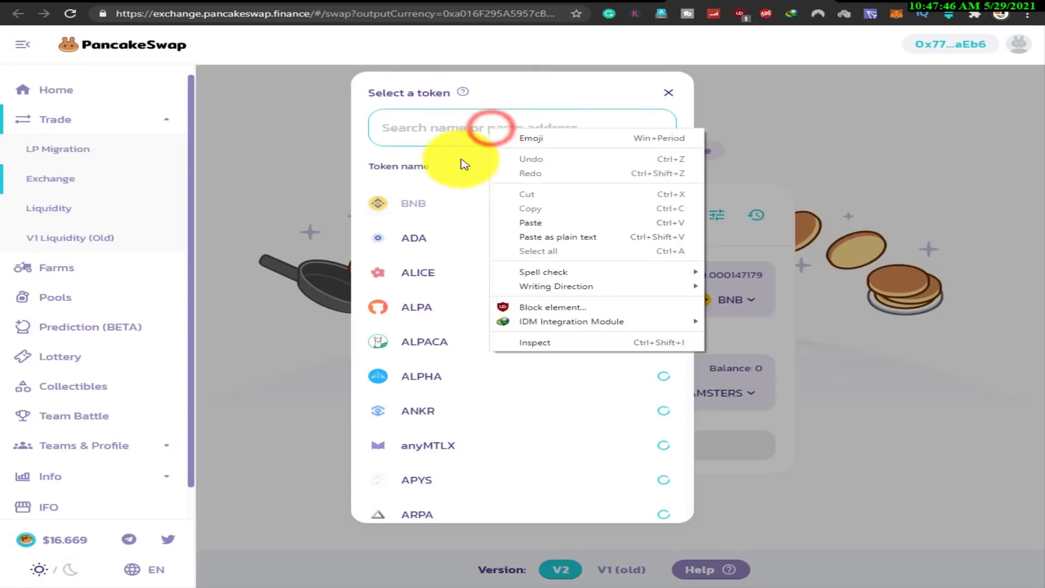
pyautogui.click(512, 222)
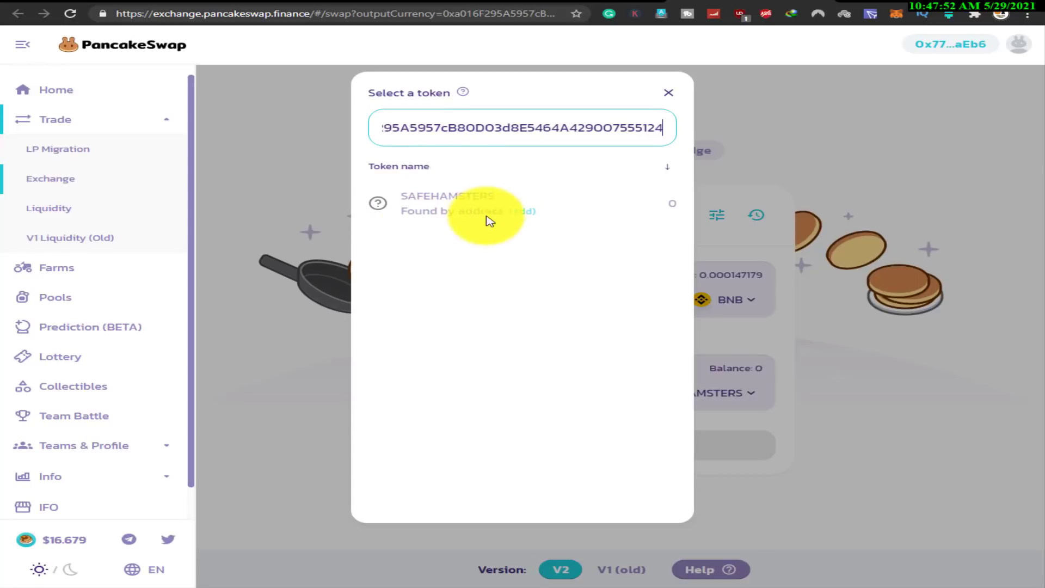
pyautogui.click(526, 216)
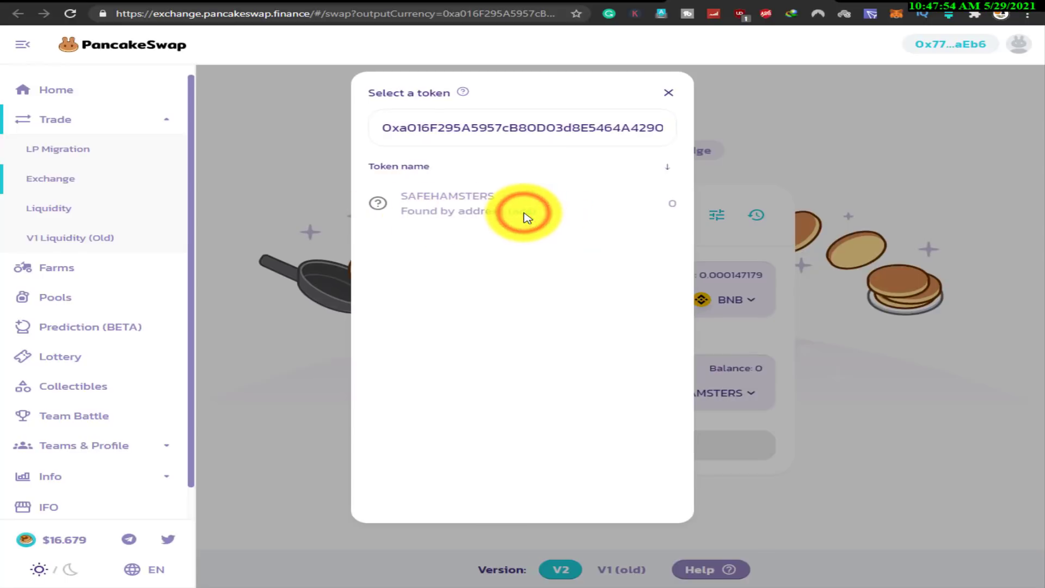
pyautogui.click(669, 94)
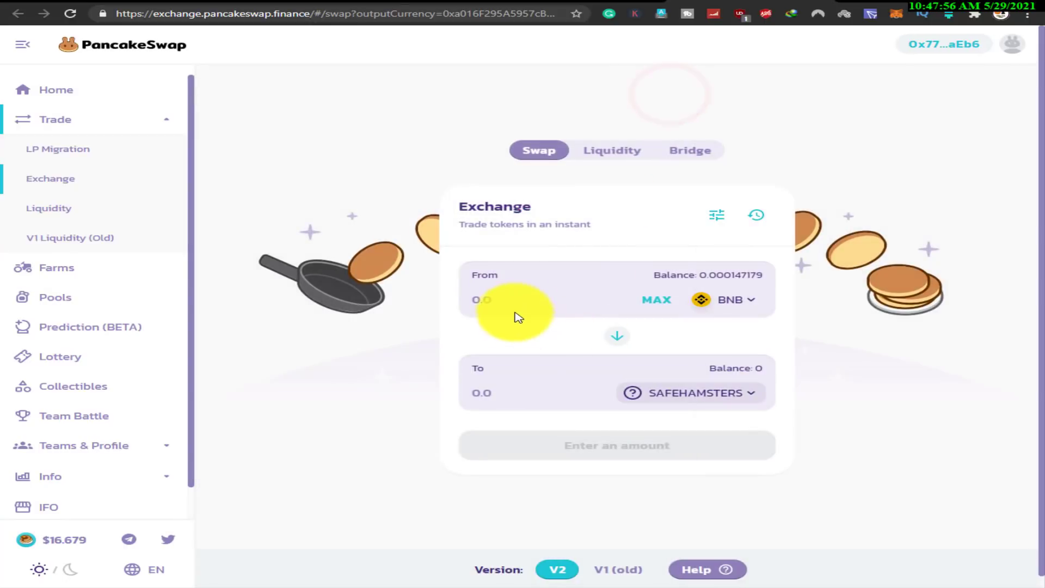
# Enter 0.05 BNB as the amount to swap for SAFEHAMSTERS, review the swap details, and return to the safehamsters.io site.
pyautogui.click(517, 303)
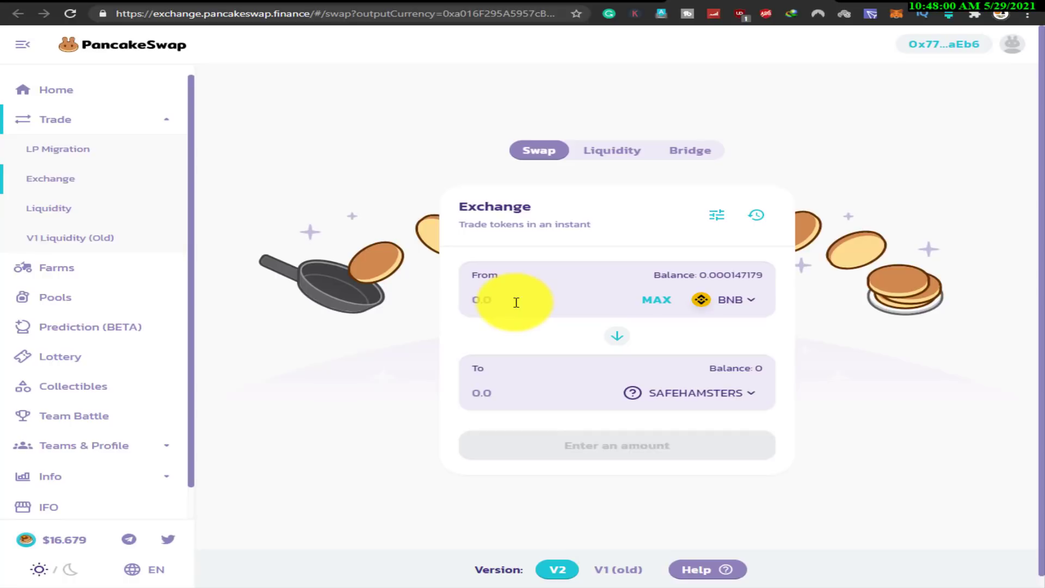
pyautogui.write('0.05')
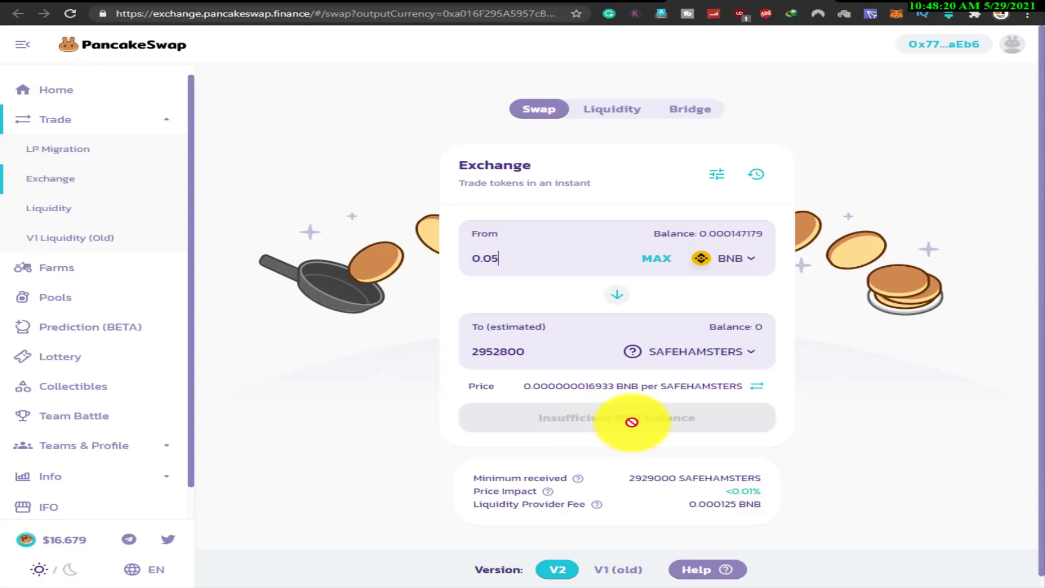
pyautogui.scroll(-1, 632, 422)
pyautogui.scroll(1, 632, 422)
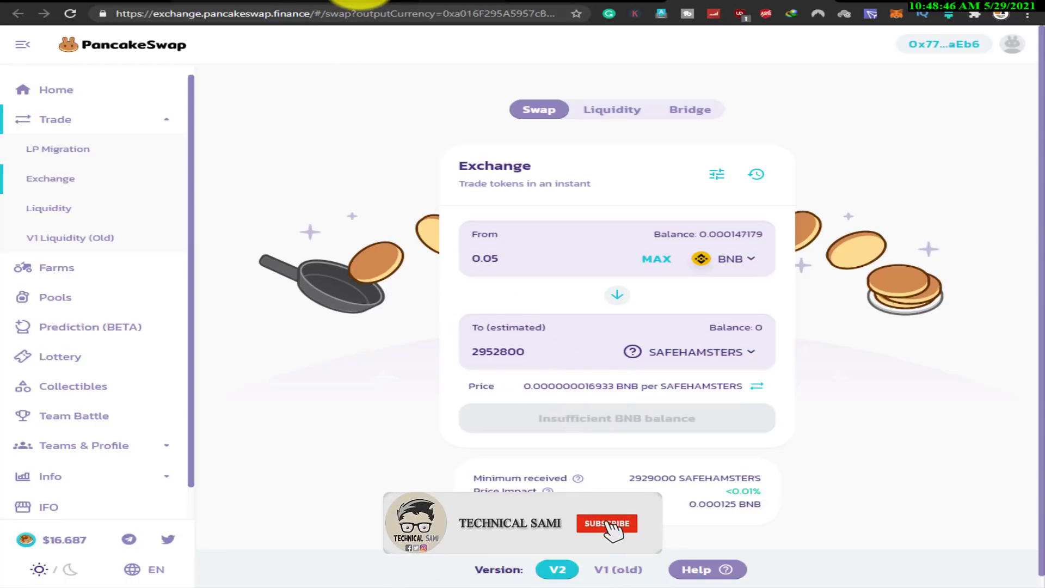
pyautogui.click(349, 3)
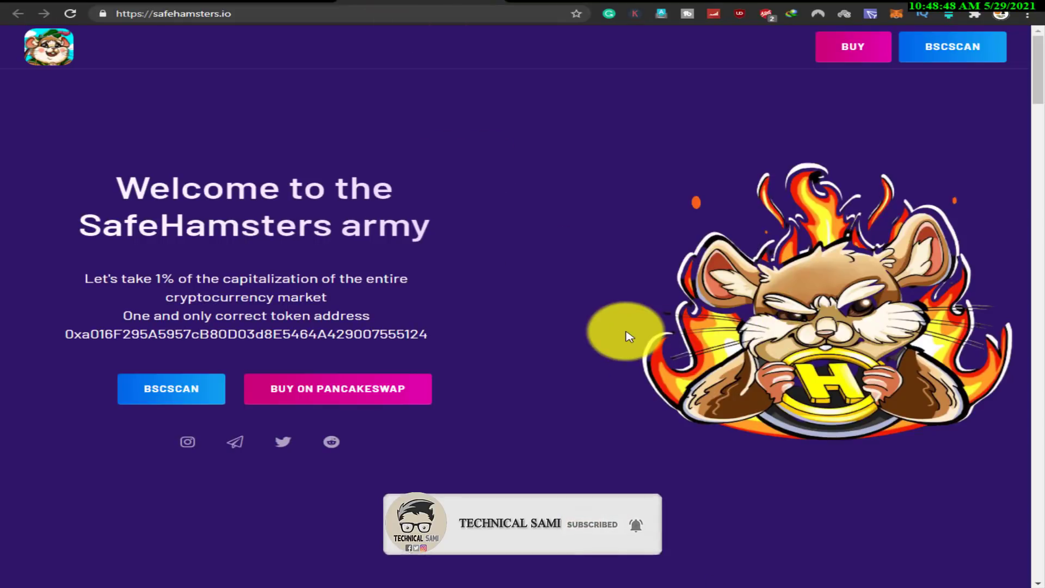